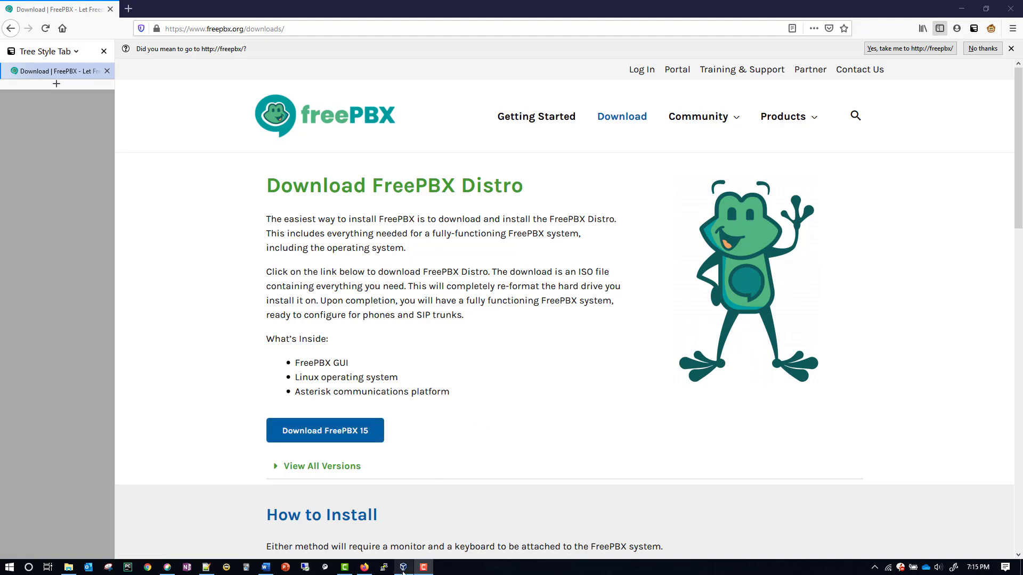
Create a new virtual machine named FreePBX-Lab01 in VirtualBox
left_click(403, 568)
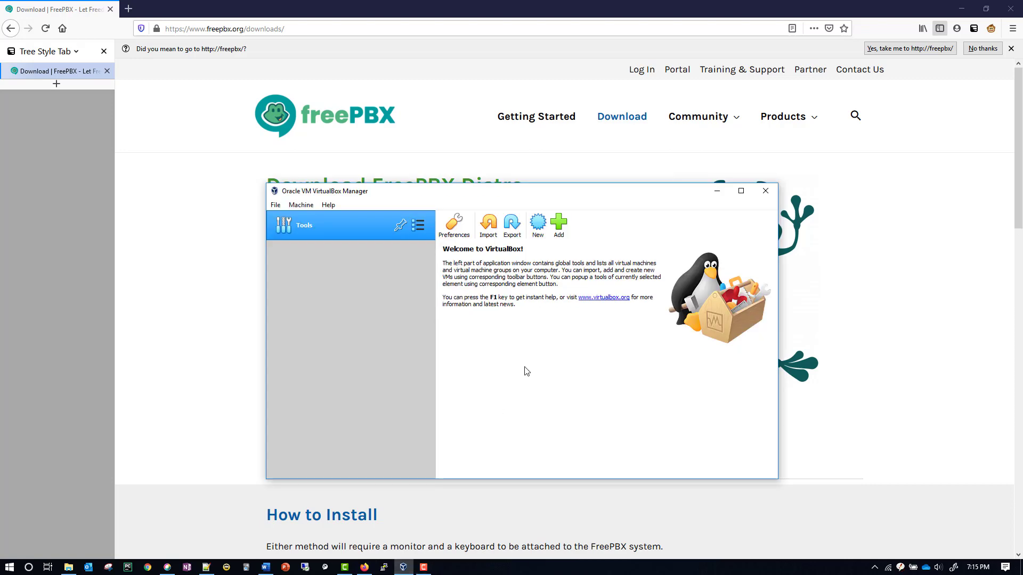
left_click(542, 230)
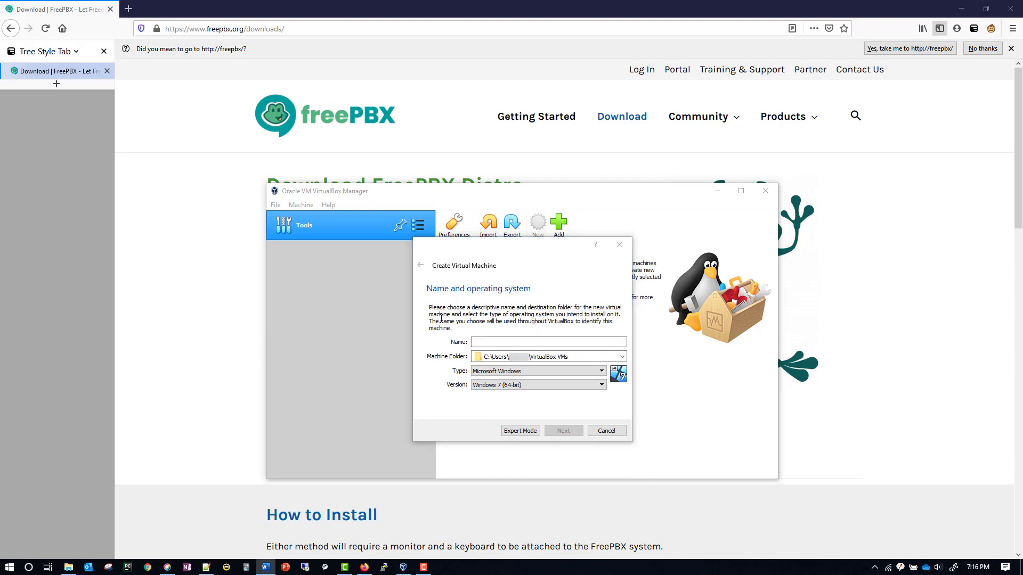
left_click(519, 341)
type("FreePBX-Lab")
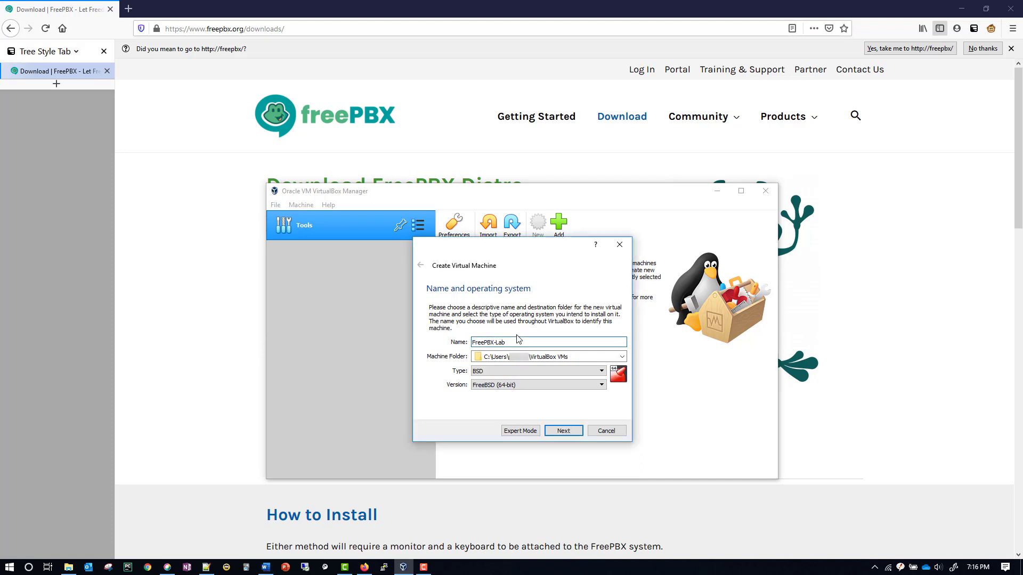
type("01")
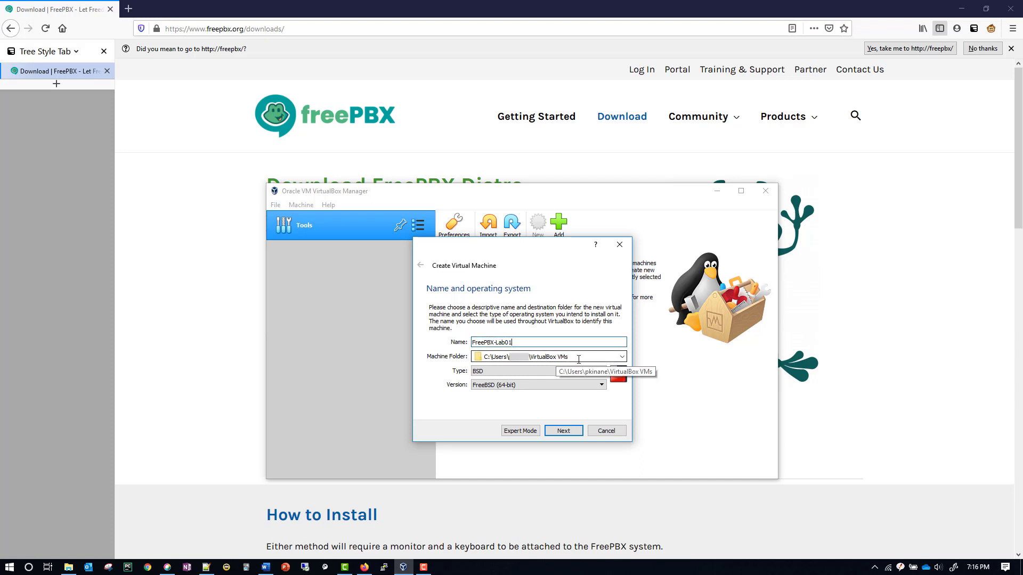
Set the machine's type to Linux and version to Other Linux (64-bit)
left_click(507, 375)
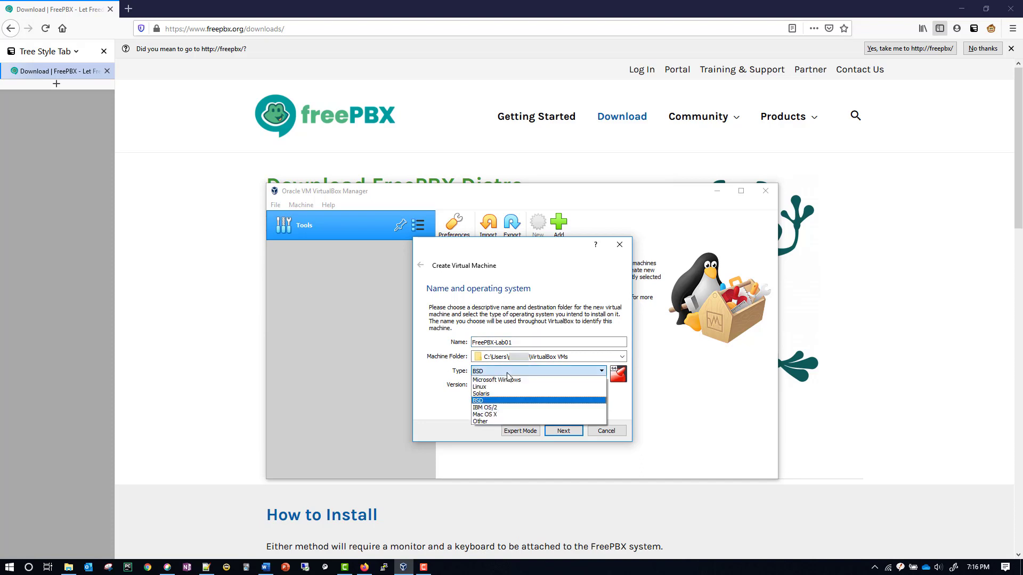
left_click(480, 387)
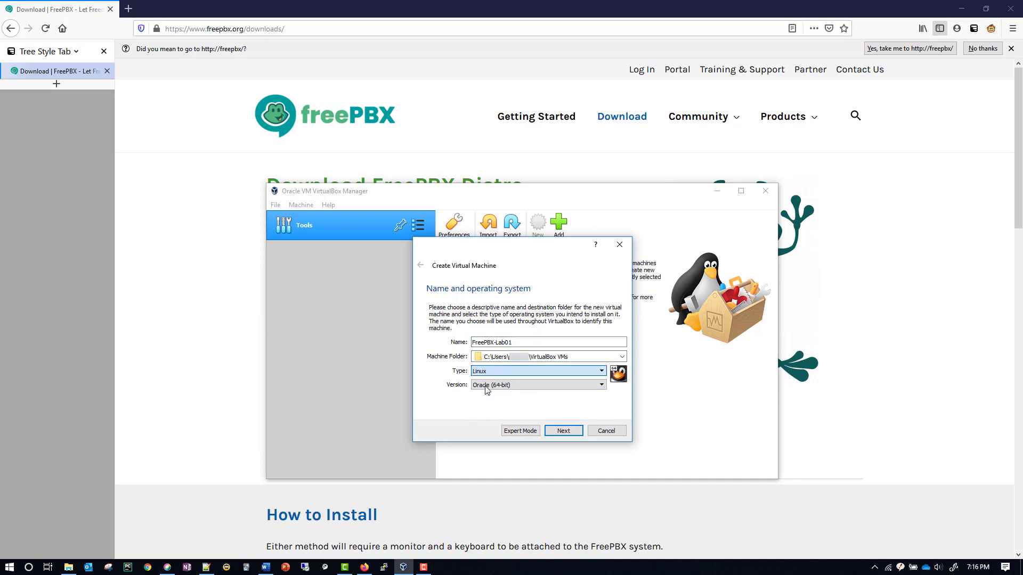
left_click(535, 384)
scroll(503, 457, "down", 1)
left_click(497, 456)
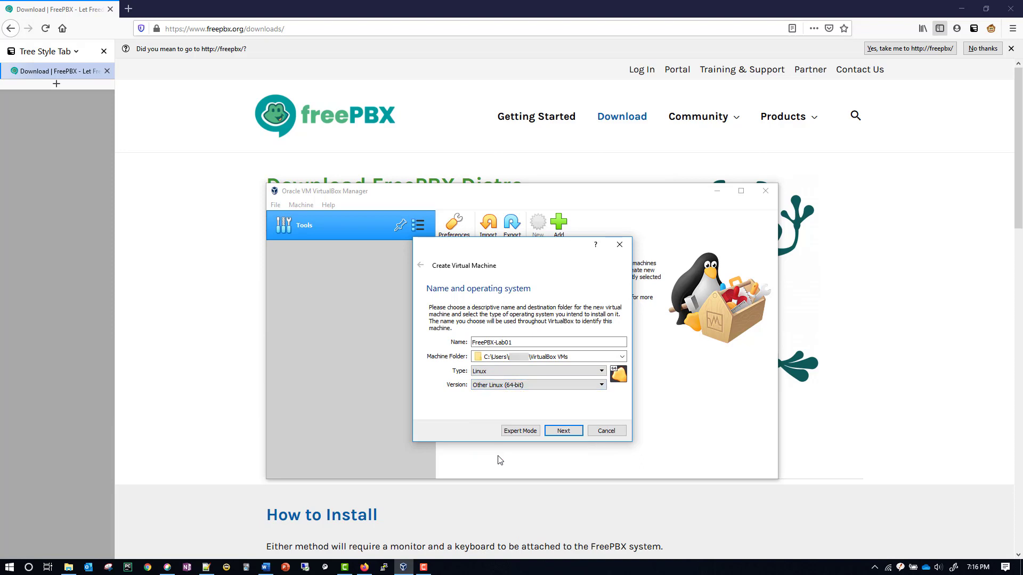
Give the machine 2048 MB of memory
left_click(567, 431)
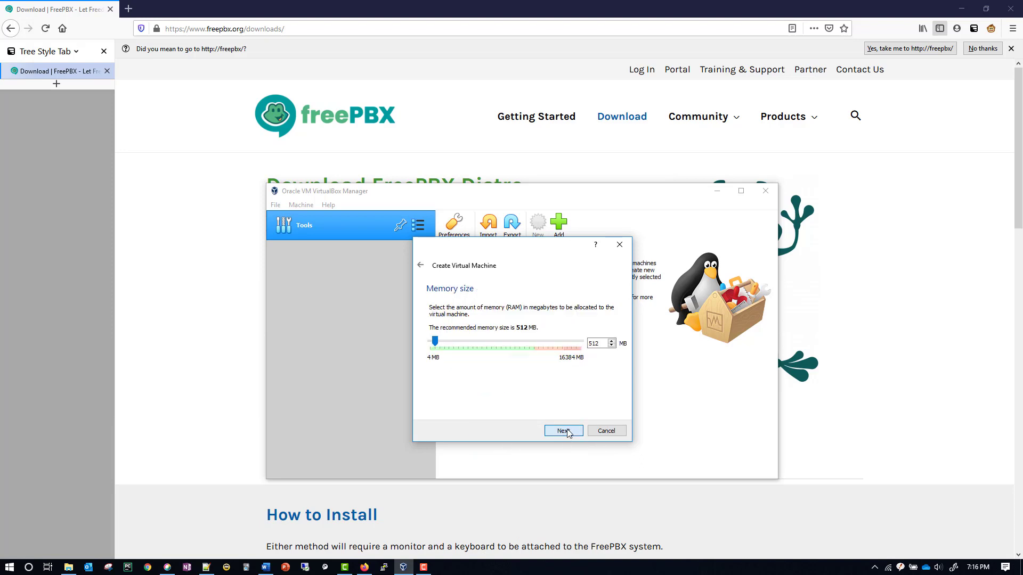
double_click(597, 343)
type("2048")
left_click(569, 433)
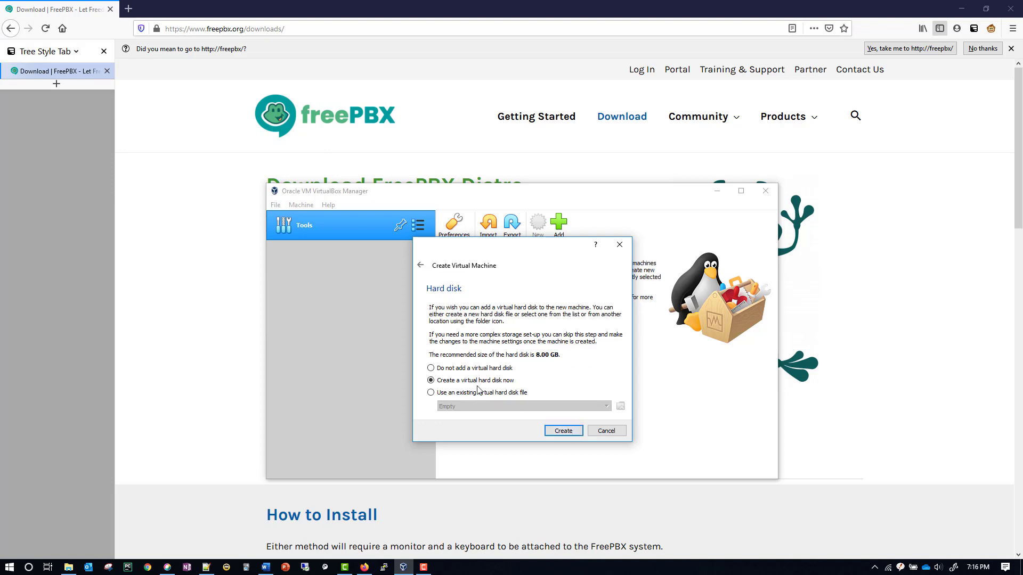
Create an 8 GB dynamically allocated VDI hard disk and finish the machine
left_click(563, 431)
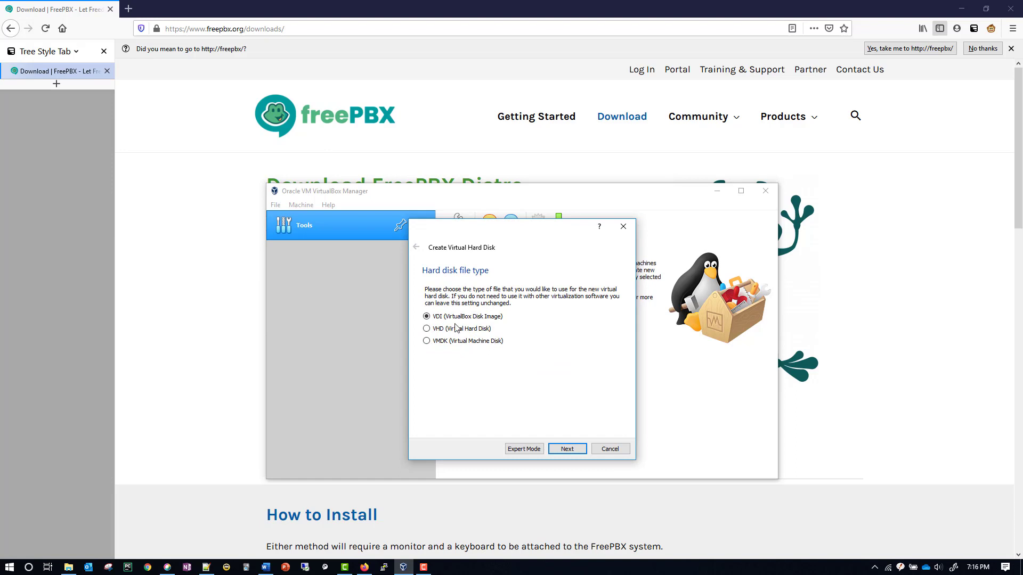
left_click(567, 449)
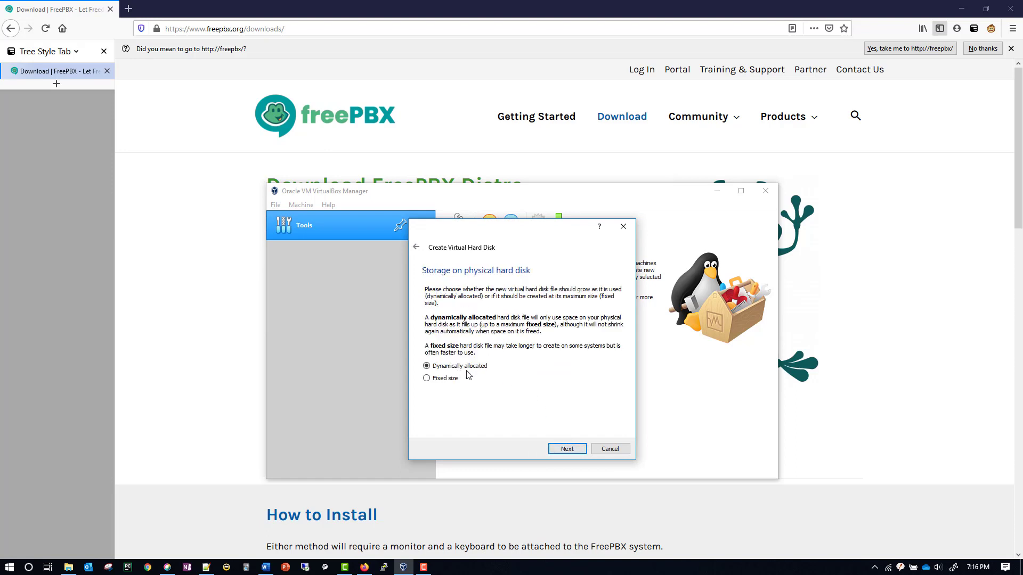
left_click(568, 449)
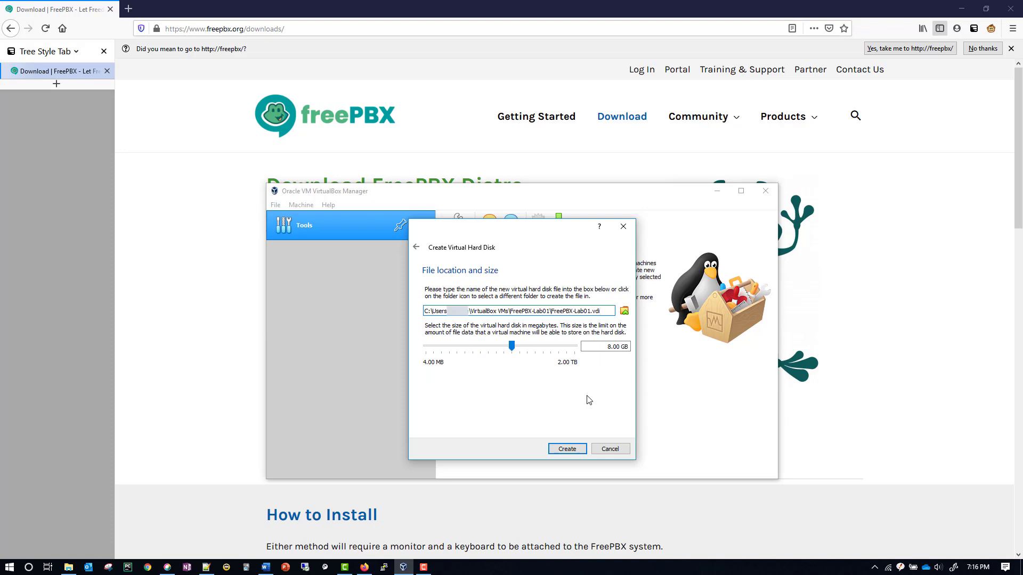
left_click(570, 450)
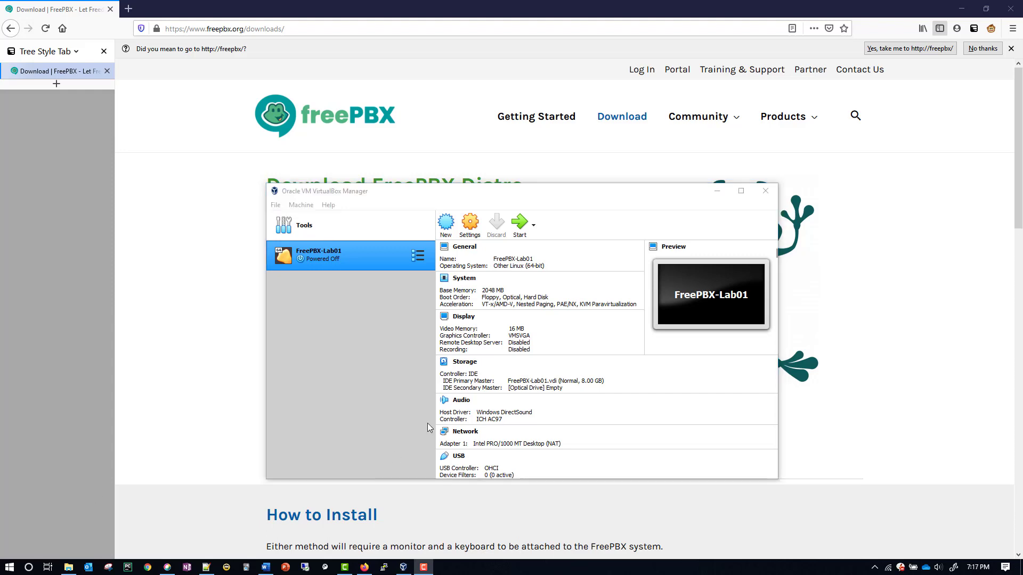
Select the empty optical drive in FreePBX-Lab01's storage settings
left_click(471, 224)
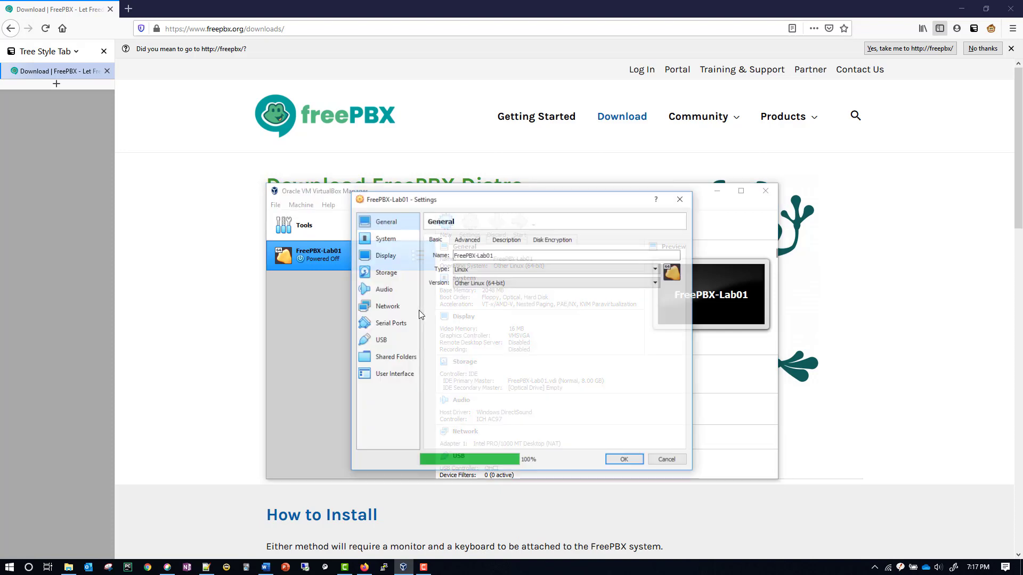
left_click(387, 274)
left_click(471, 279)
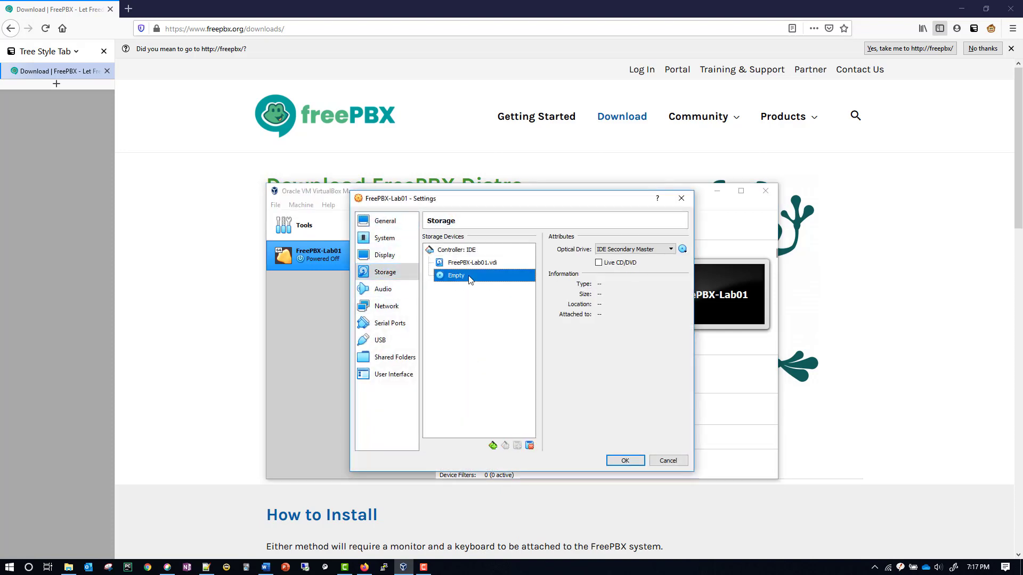
left_click(683, 249)
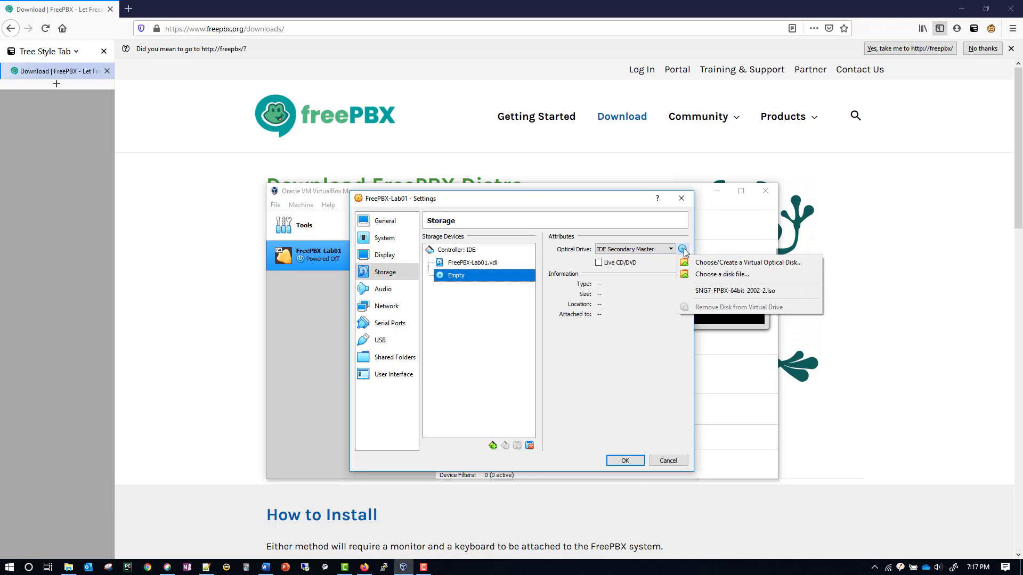
Load SNG7-FPBX-64bit-2002-2.iso into the optical drive
left_click(729, 277)
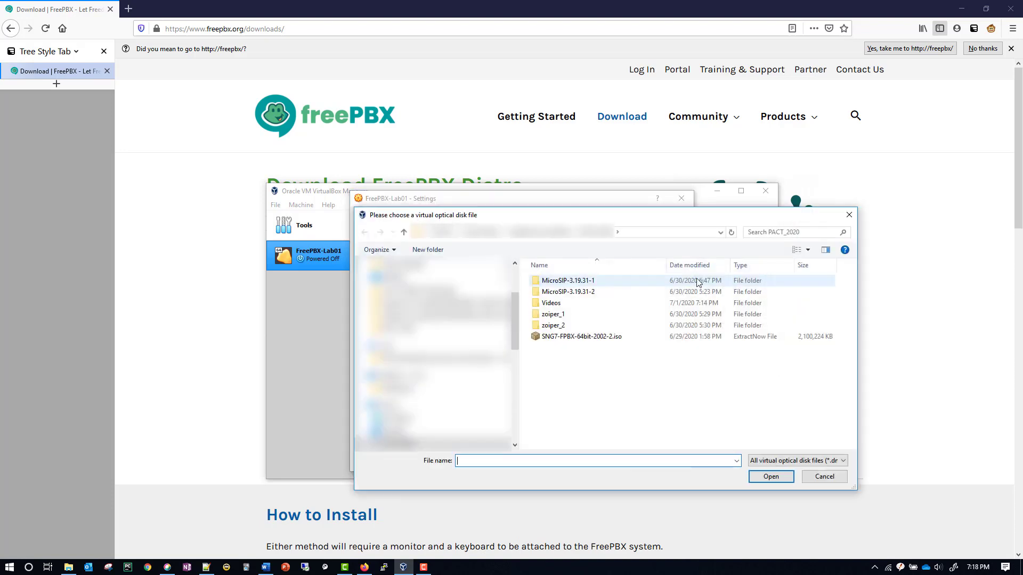
left_click(587, 341)
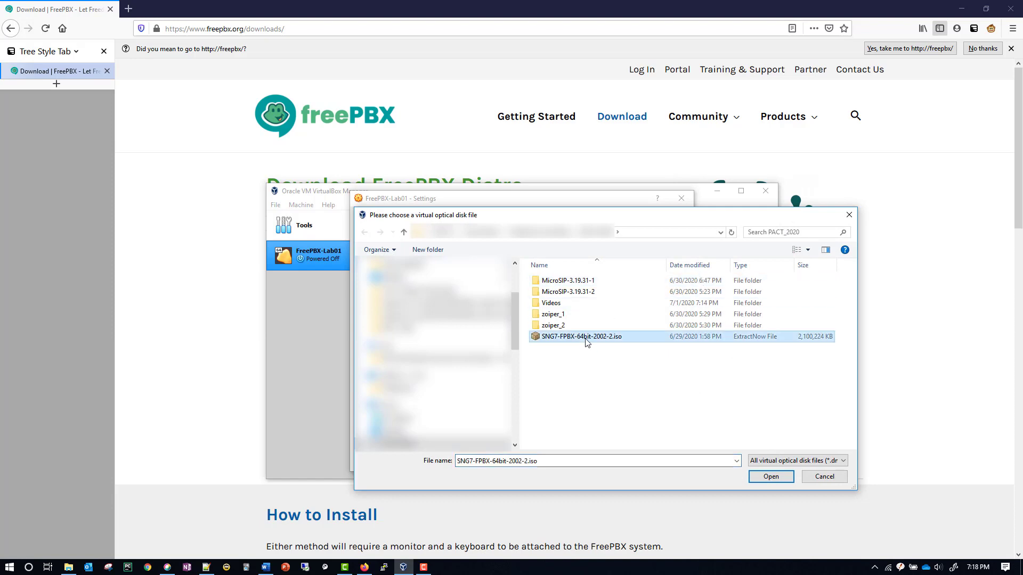
left_click(770, 476)
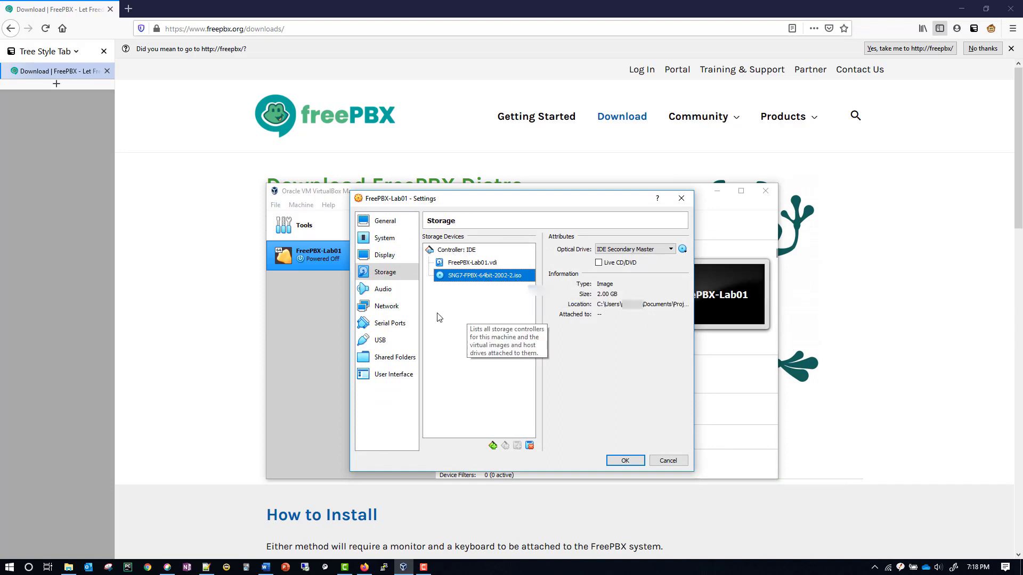
left_click(387, 307)
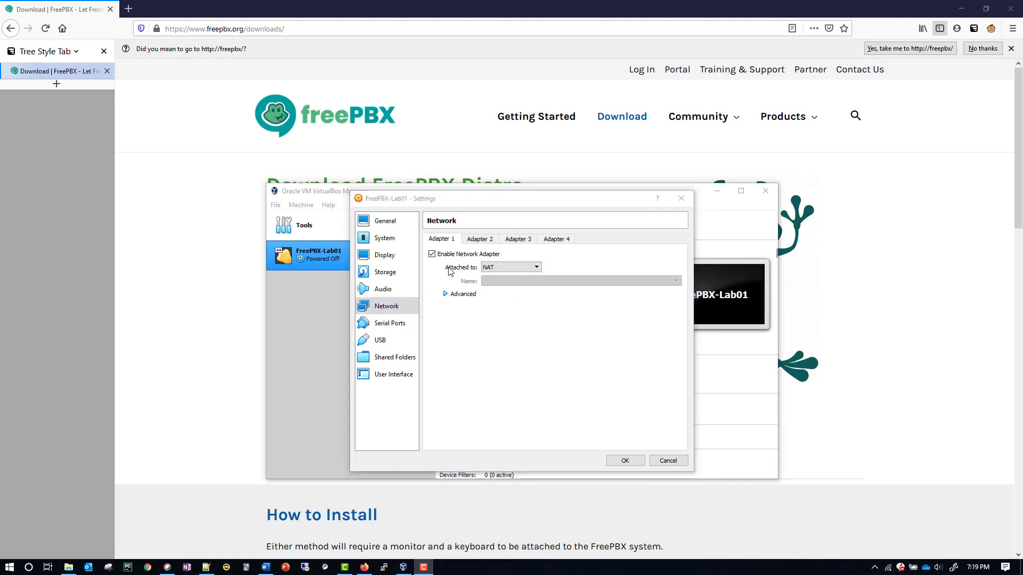
Attach the adapter as Bridged Adapter on ThinkPad TBT 3 Dock Ethernet
left_click(485, 271)
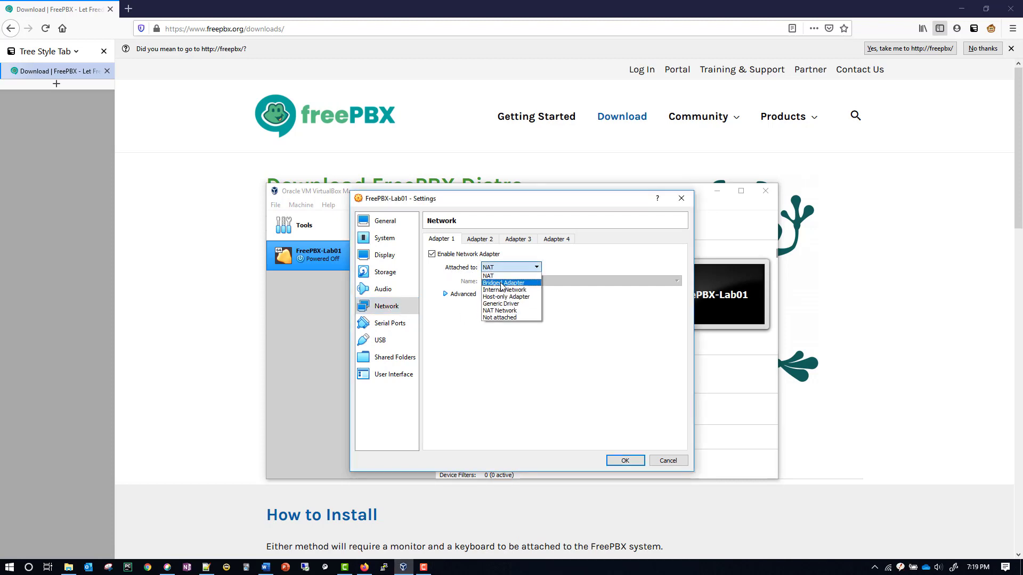
left_click(503, 286)
left_click(510, 284)
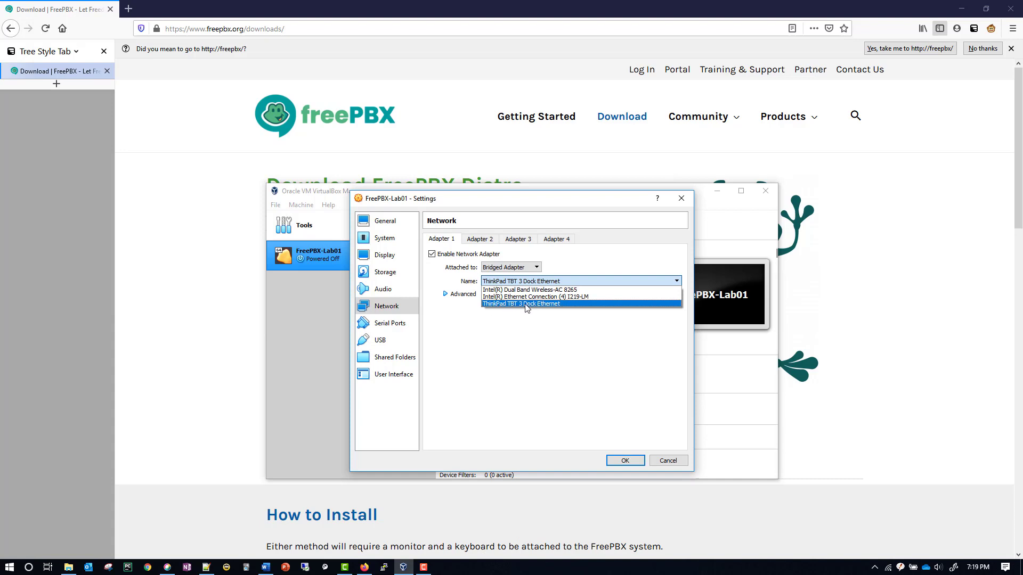
left_click(526, 304)
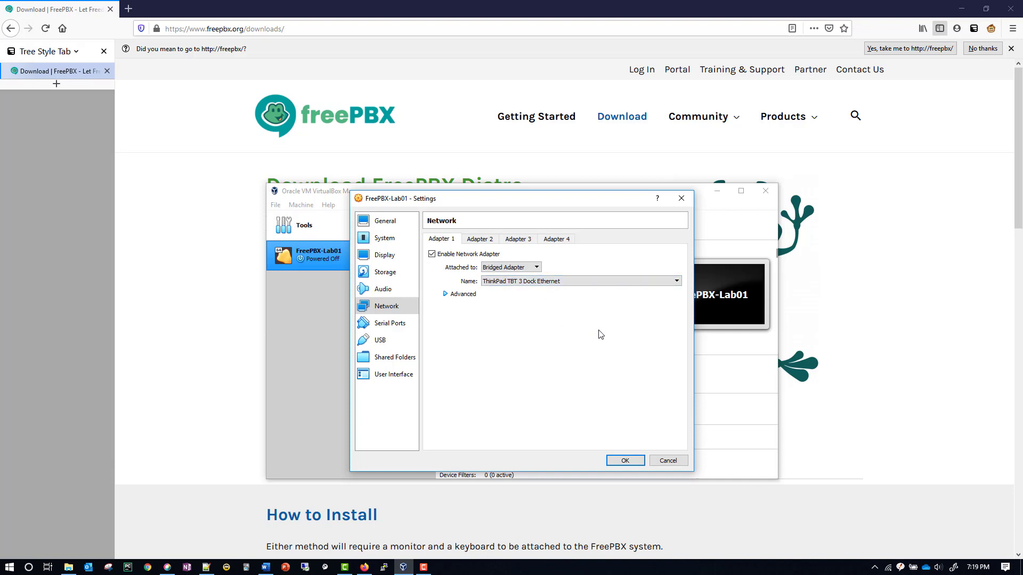
Save the settings and start FreePBX-Lab01 booting from the SNG7 ISO
left_click(624, 461)
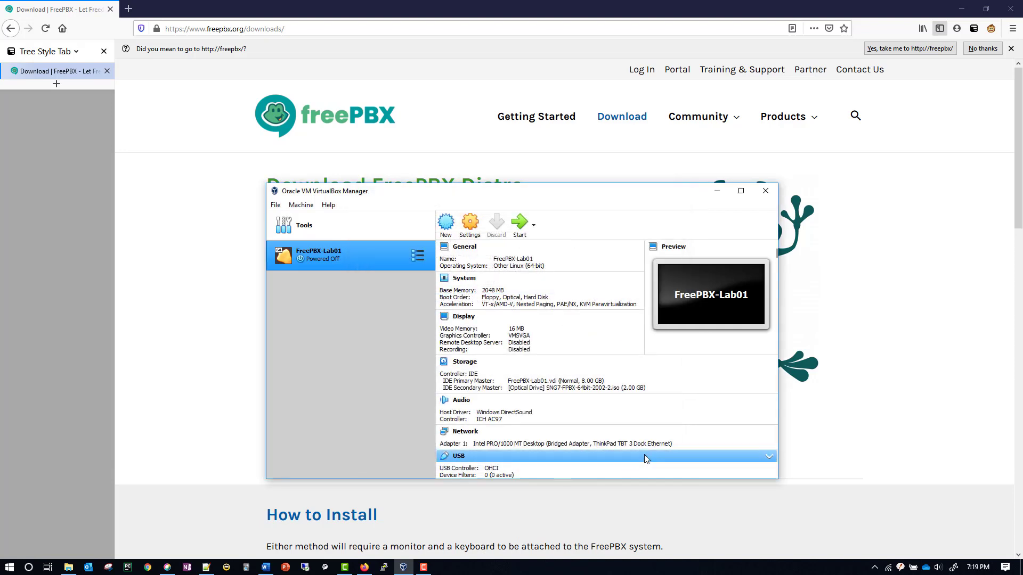
left_click(518, 225)
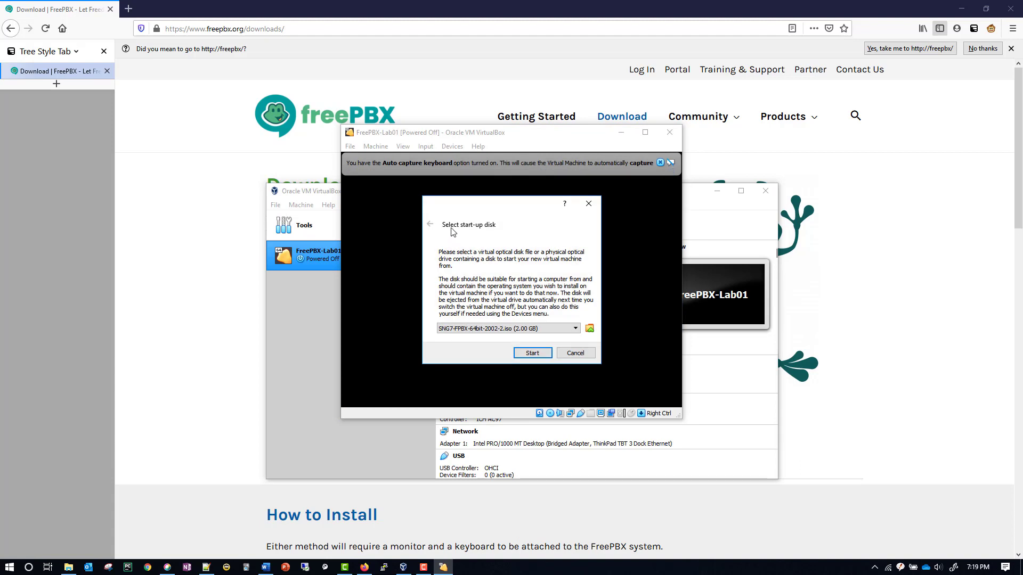
left_click(538, 352)
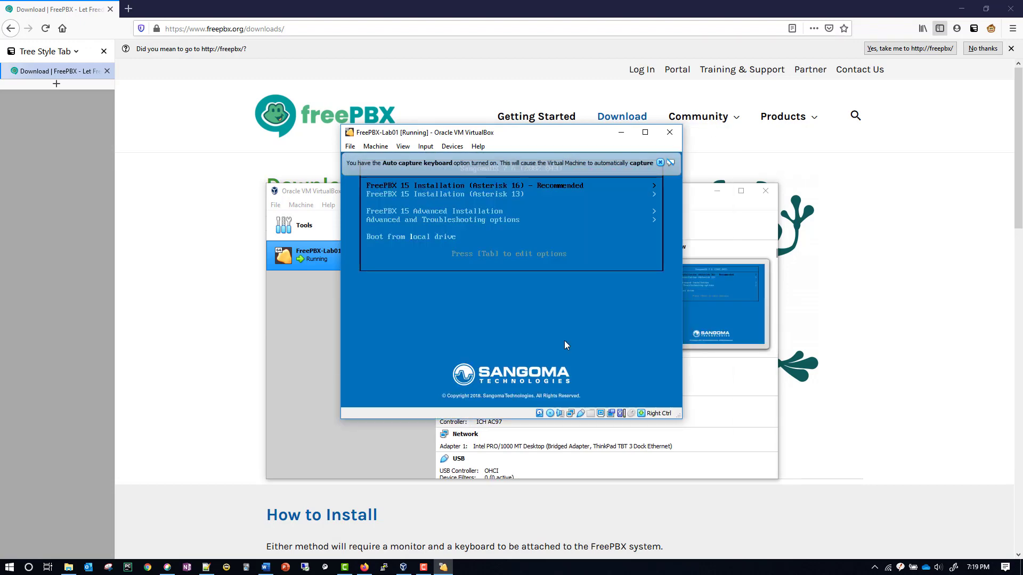
Let the virtual machine capture keyboard and mouse input
left_click(564, 345)
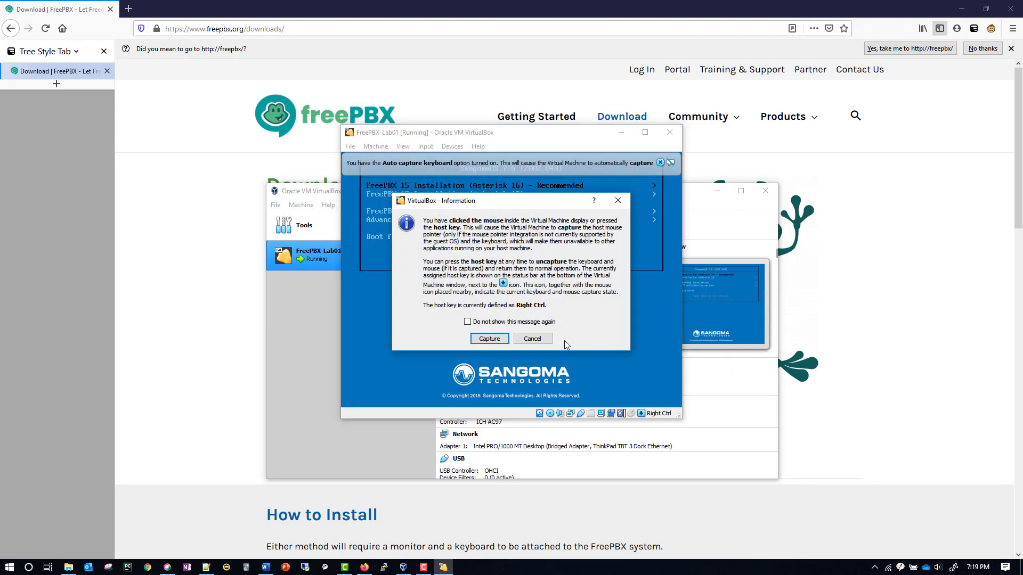
left_click(488, 339)
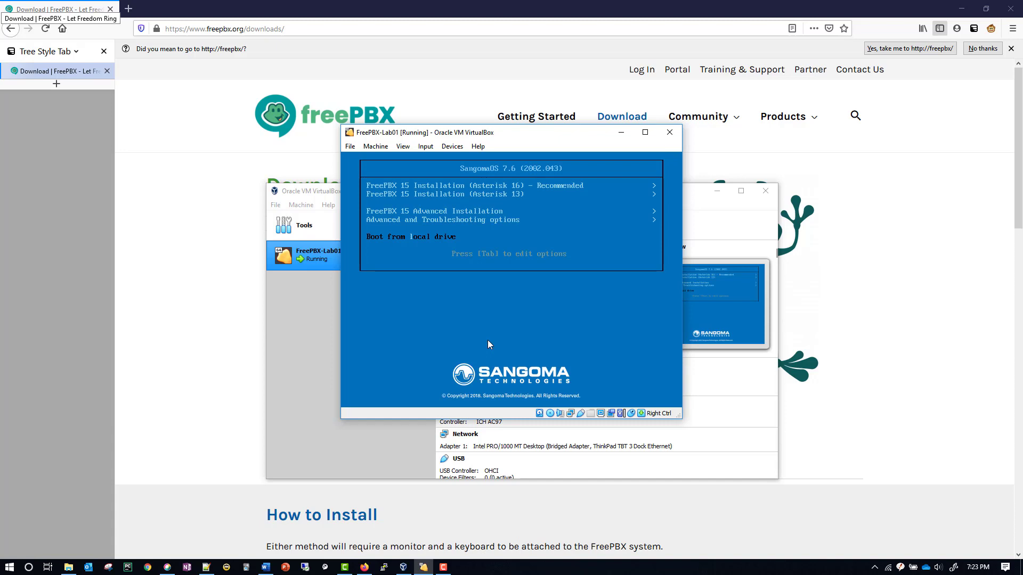
Choose FreePBX 15 Installation (Asterisk 16), Graphical Installation - Output to VGA, FreePBX Standard
key("Up")
key("Up")
key("Up")
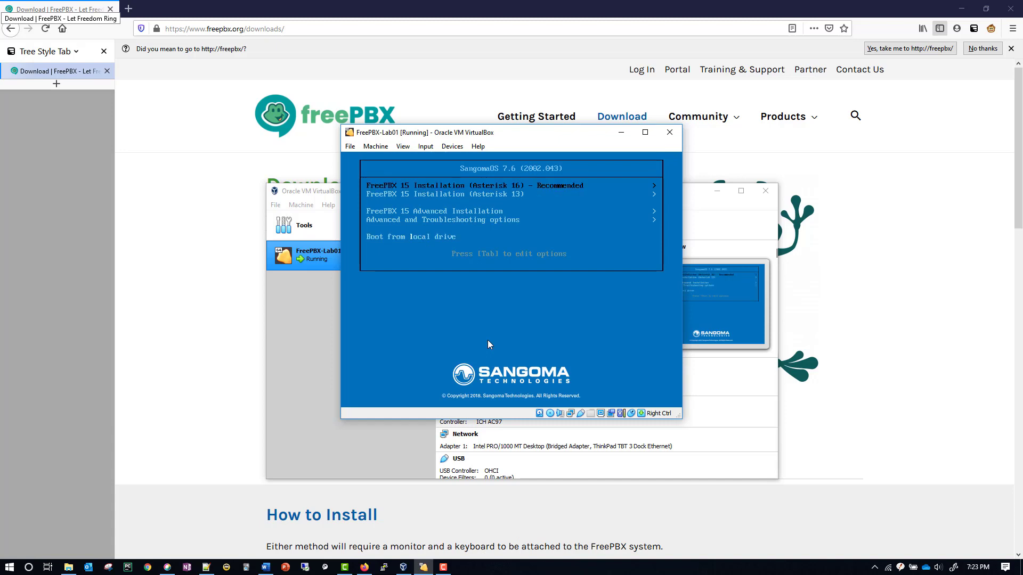
key("Return")
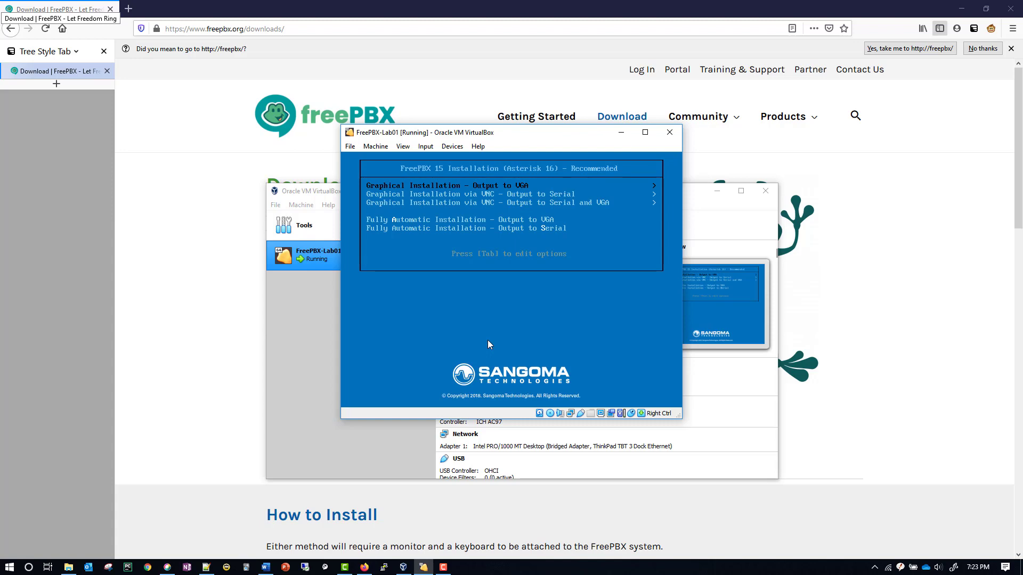
key("Return")
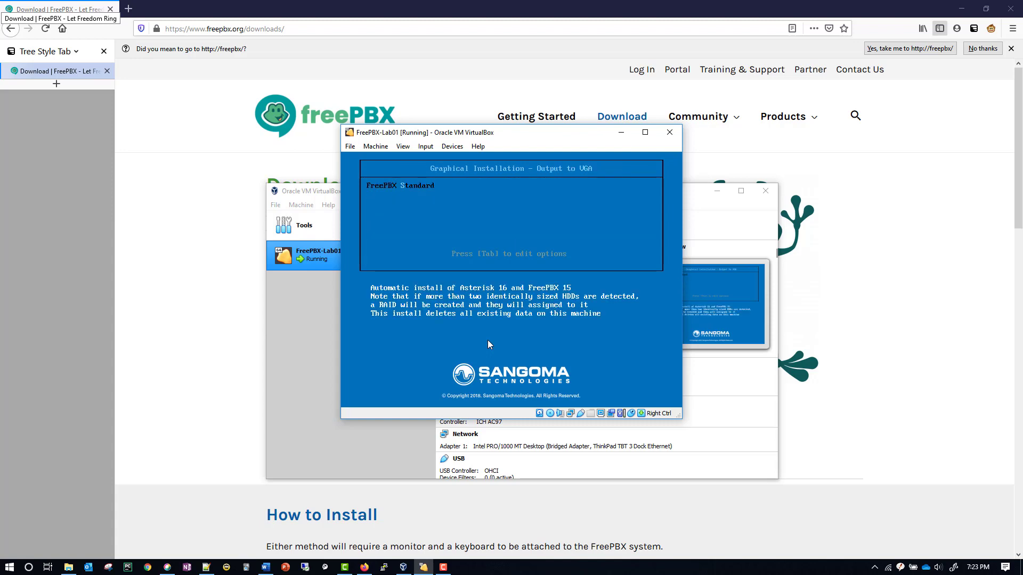
key("Return")
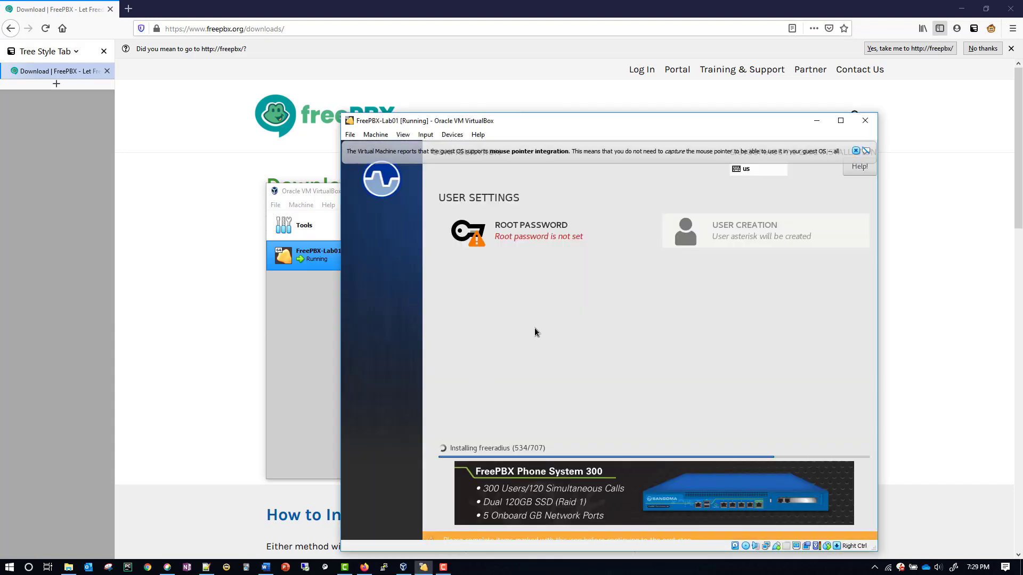
Enter and confirm the root password, accepting it despite the weak-password warning
left_click(532, 230)
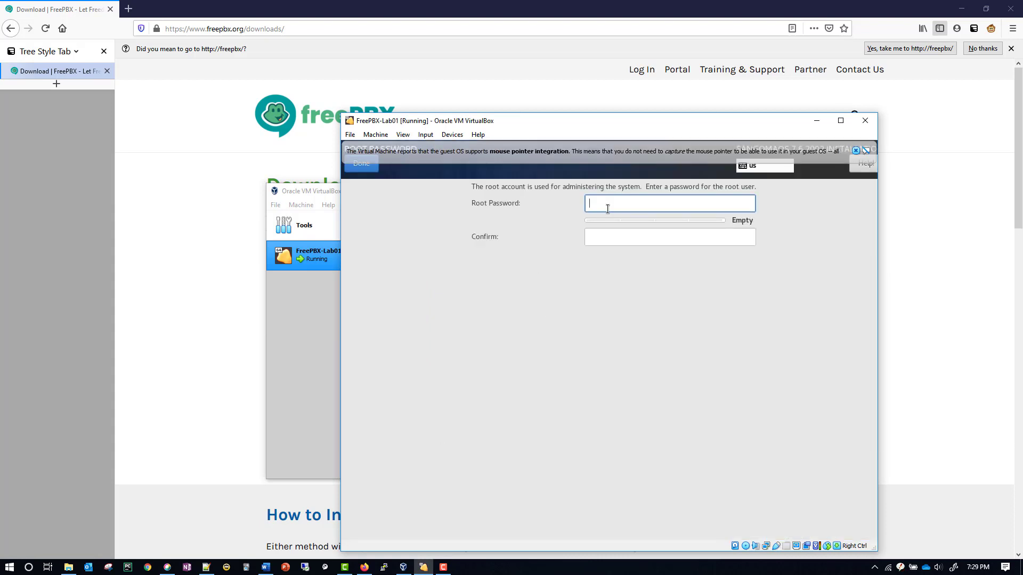
type("passw")
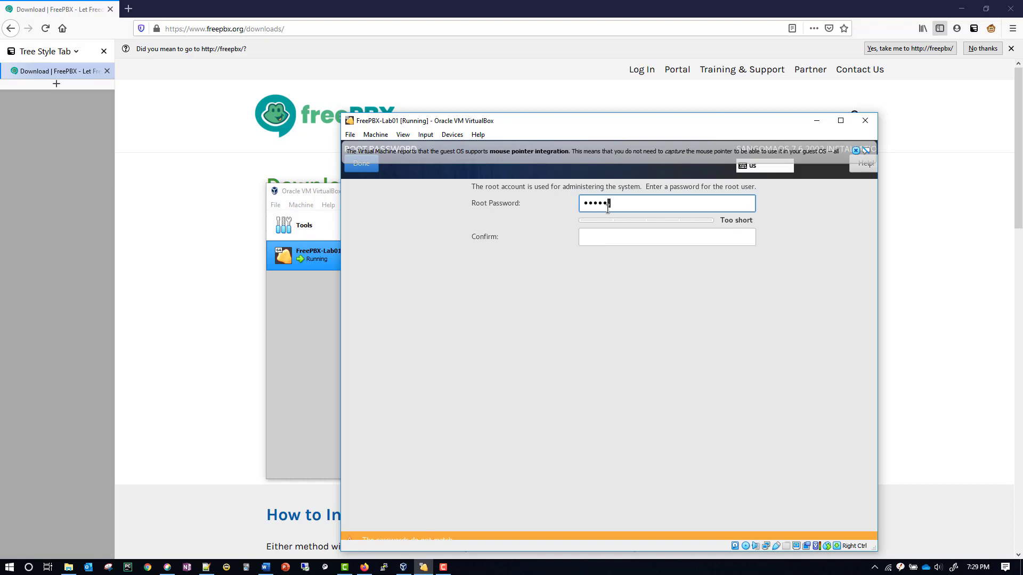
type("rd")
key("Tab")
type("passwrd")
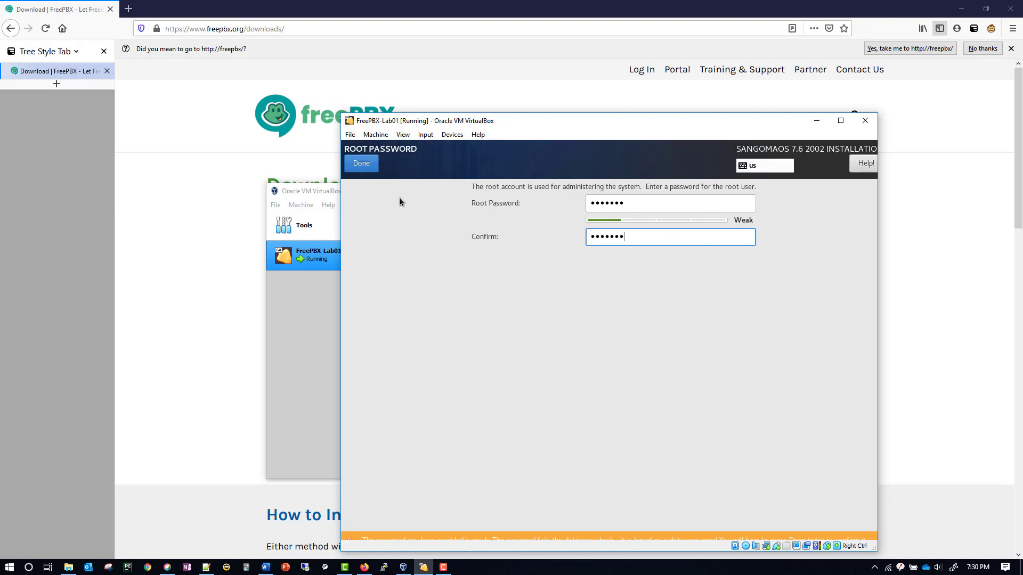
left_click(363, 165)
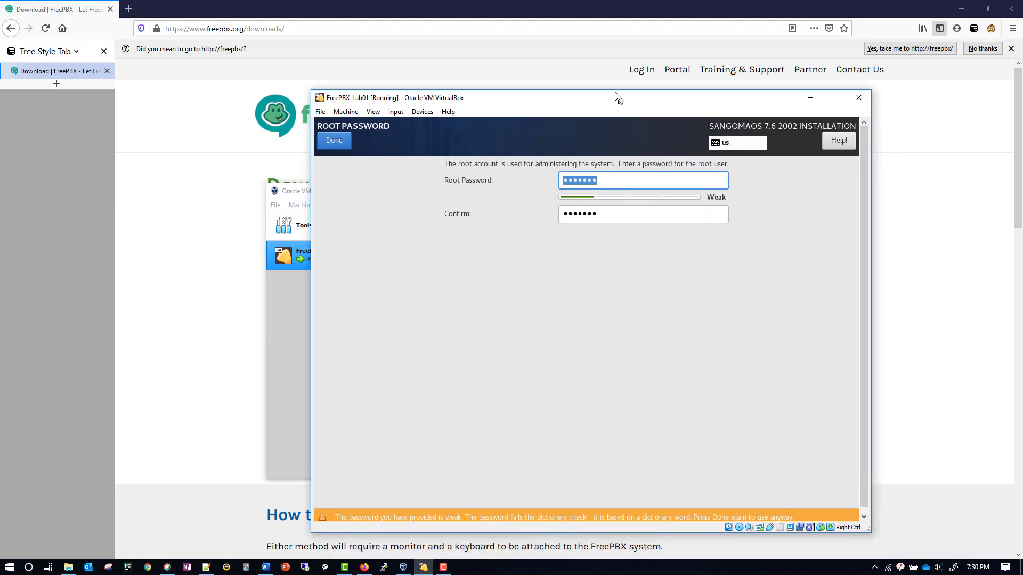
left_click_drag(652, 124, 601, 83)
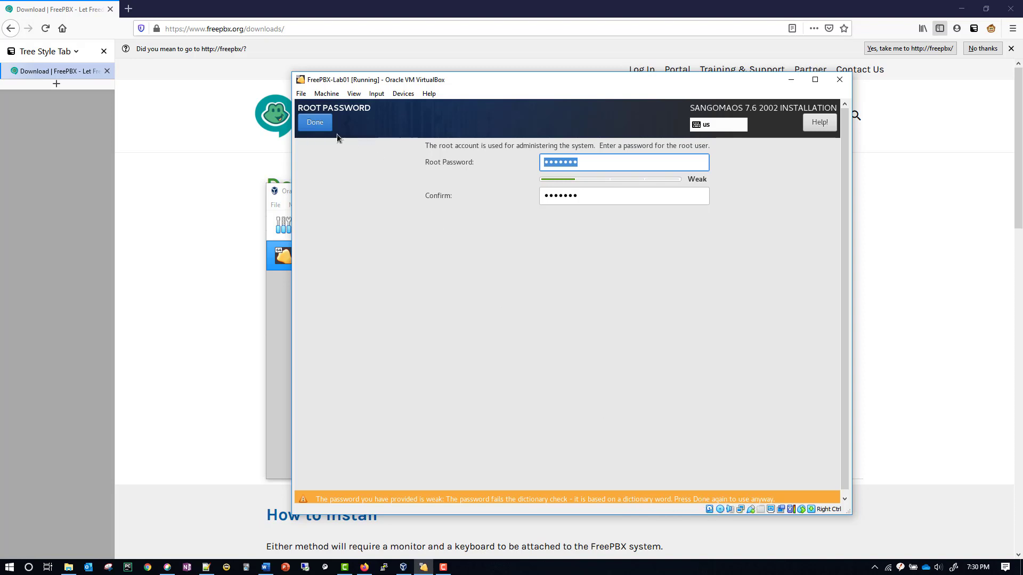
left_click(320, 123)
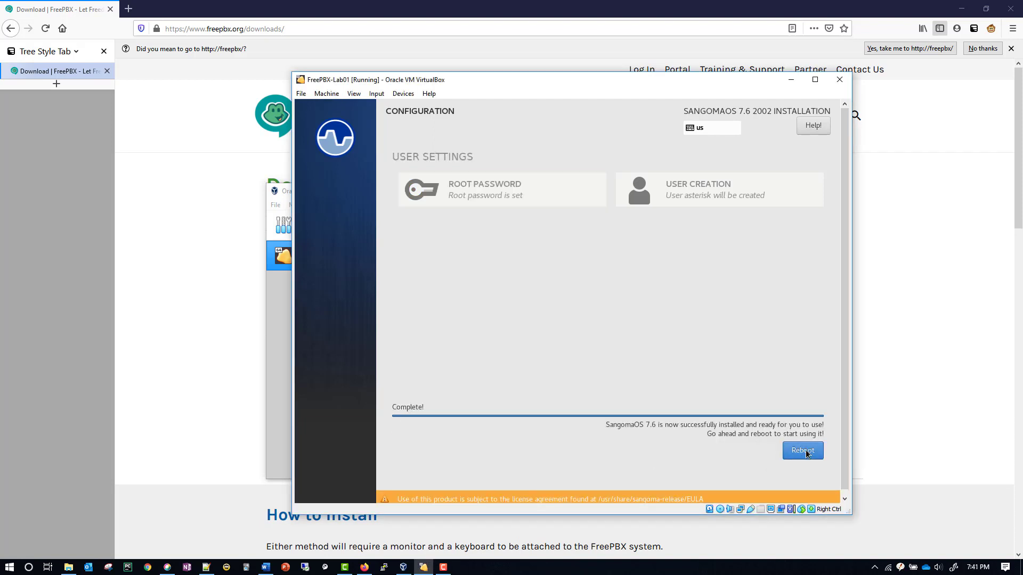
Select the attached FreePBX ISO in FreePBX-Lab01's storage settings
left_click(285, 292)
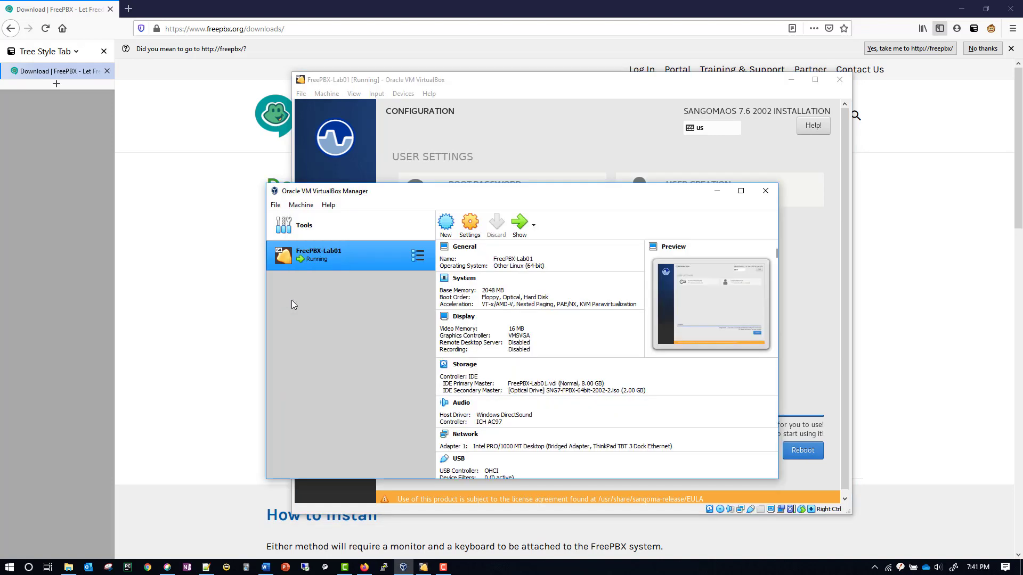
left_click(476, 229)
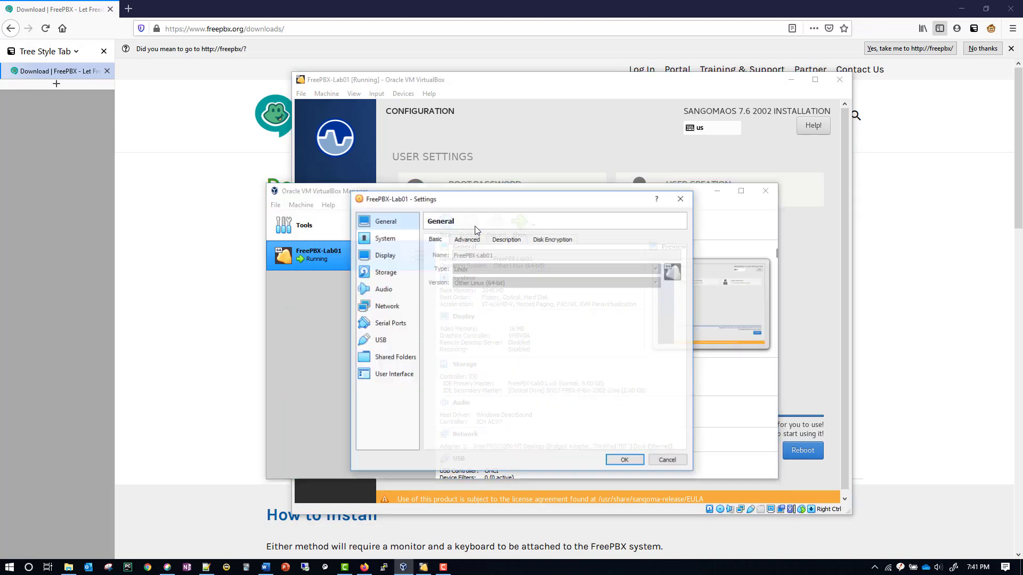
left_click(386, 275)
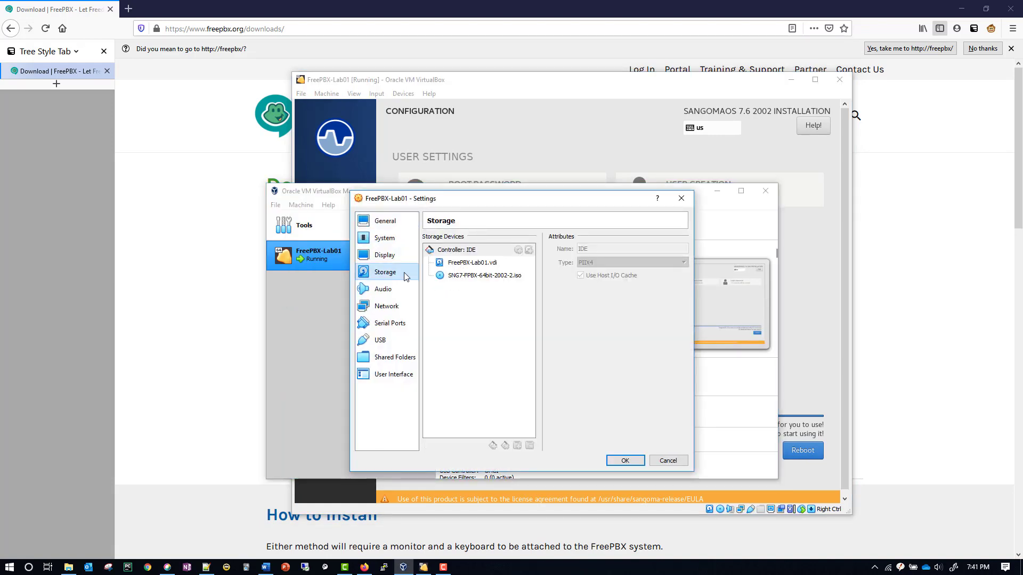
left_click(476, 276)
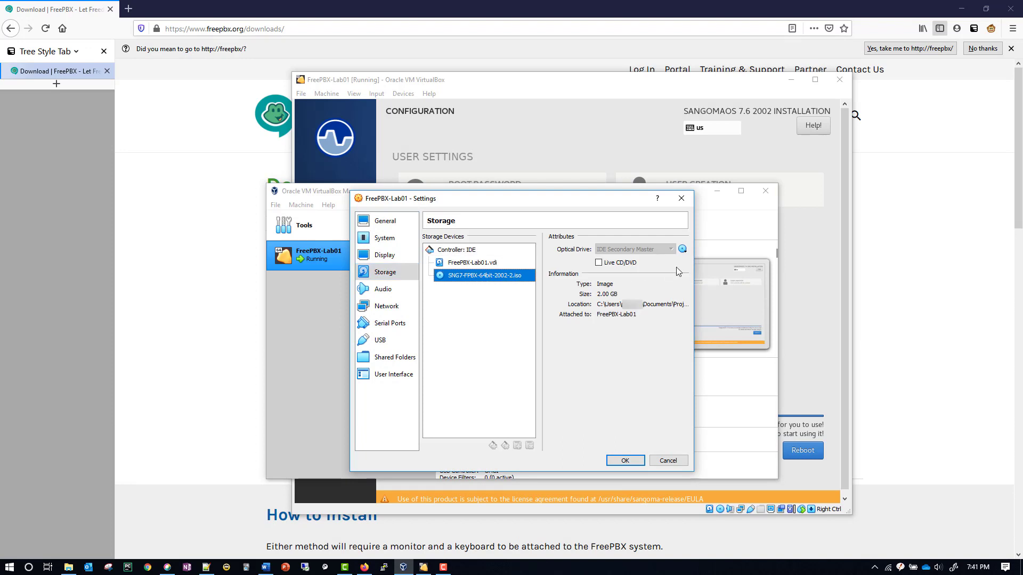
Remove the ISO from the virtual drive and save the change
left_click(683, 249)
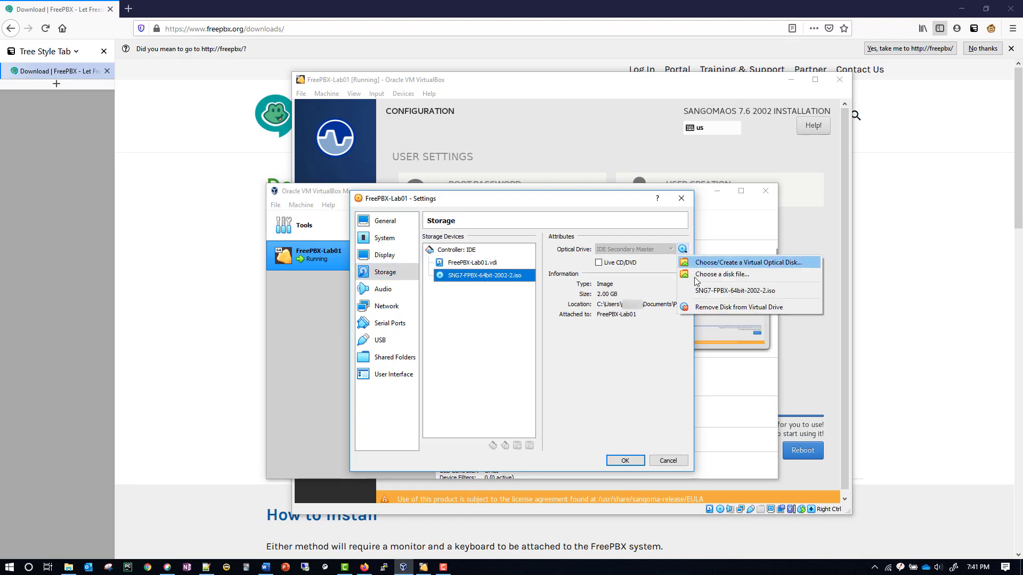
left_click(724, 308)
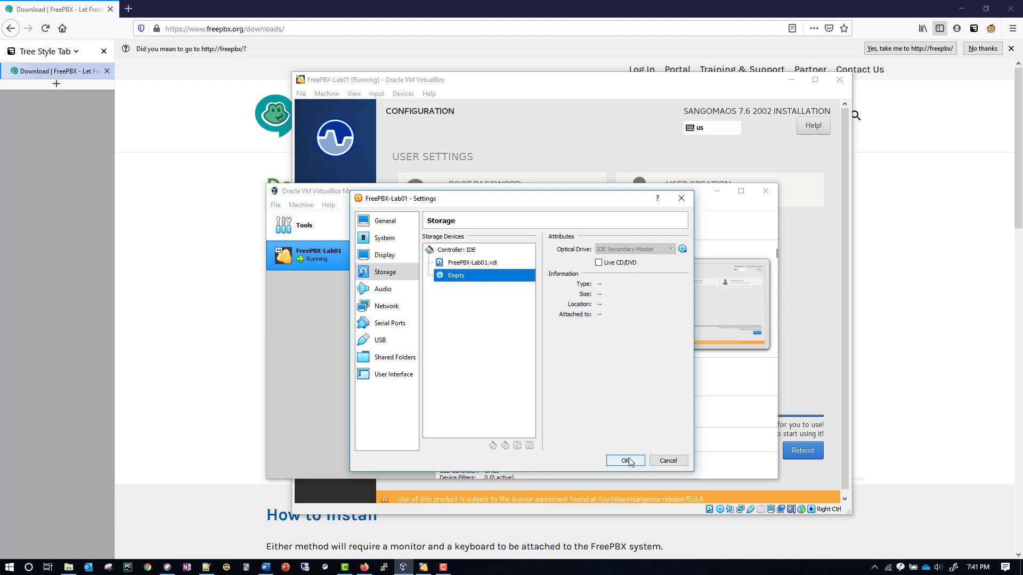
left_click(629, 463)
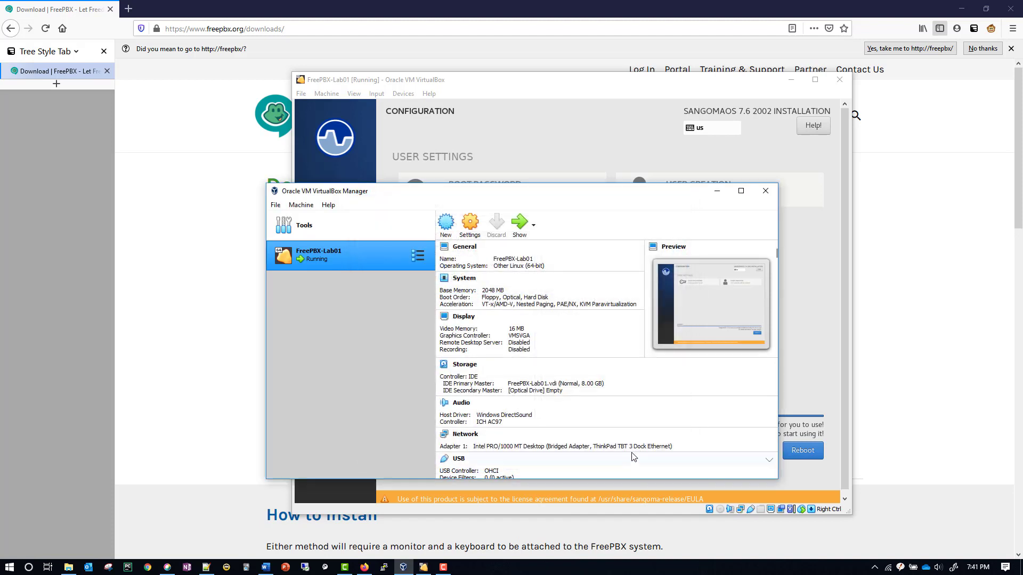
Close the VM window and power off FreePBX-Lab01
left_click(807, 385)
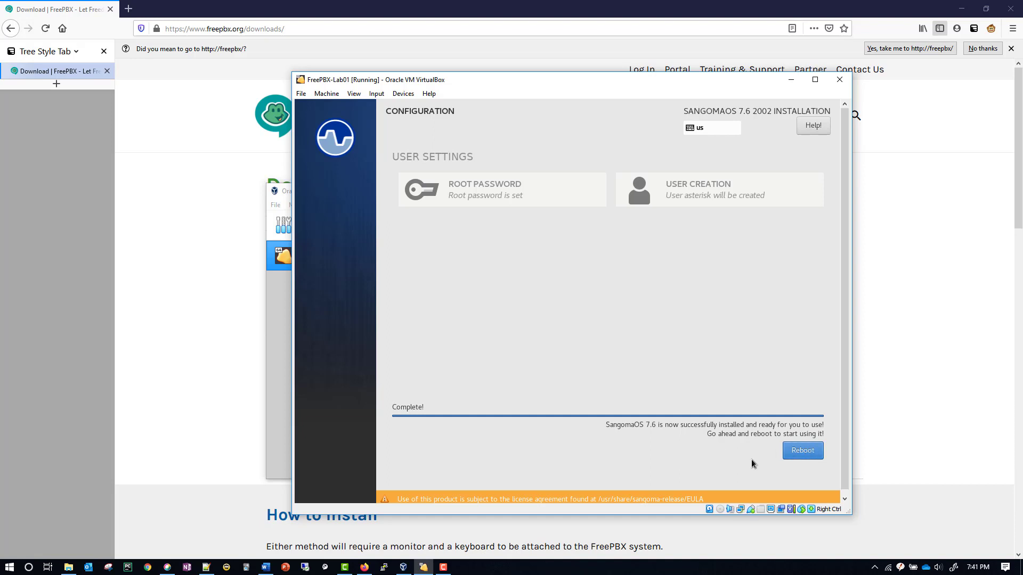
left_click(839, 81)
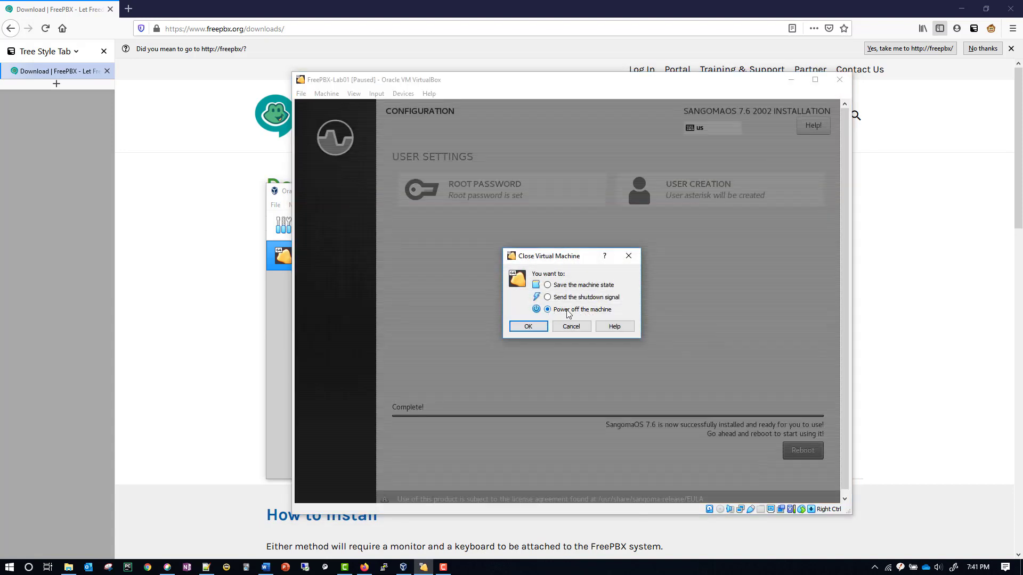
left_click(529, 326)
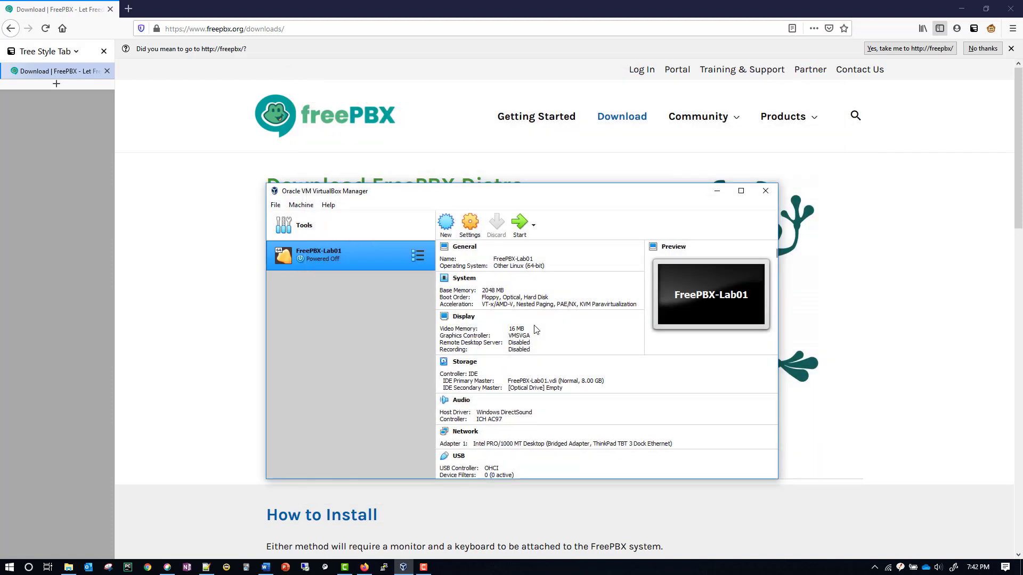
Start FreePBX-Lab01 from the manager toolbar to boot the installed system
left_click(522, 222)
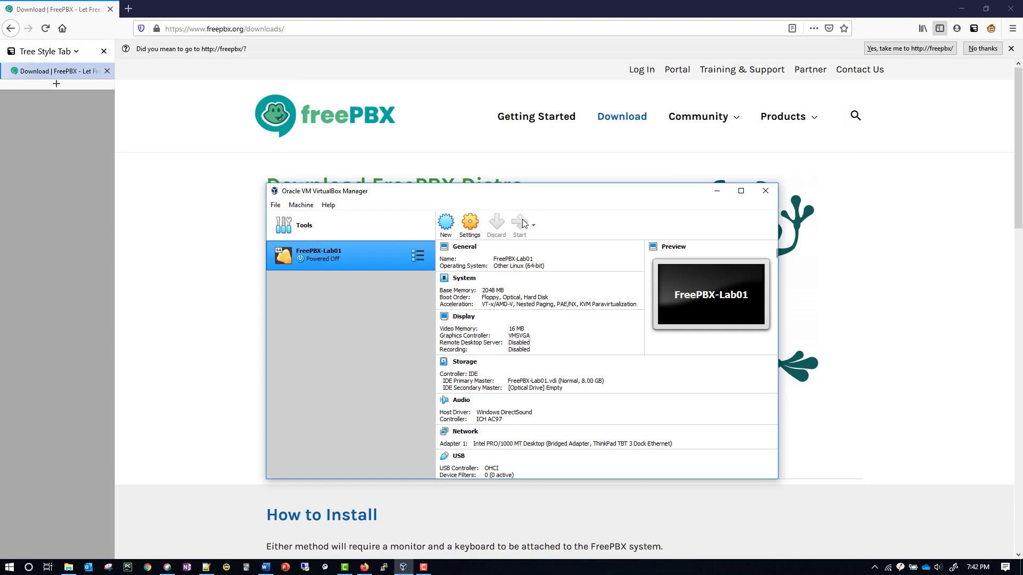